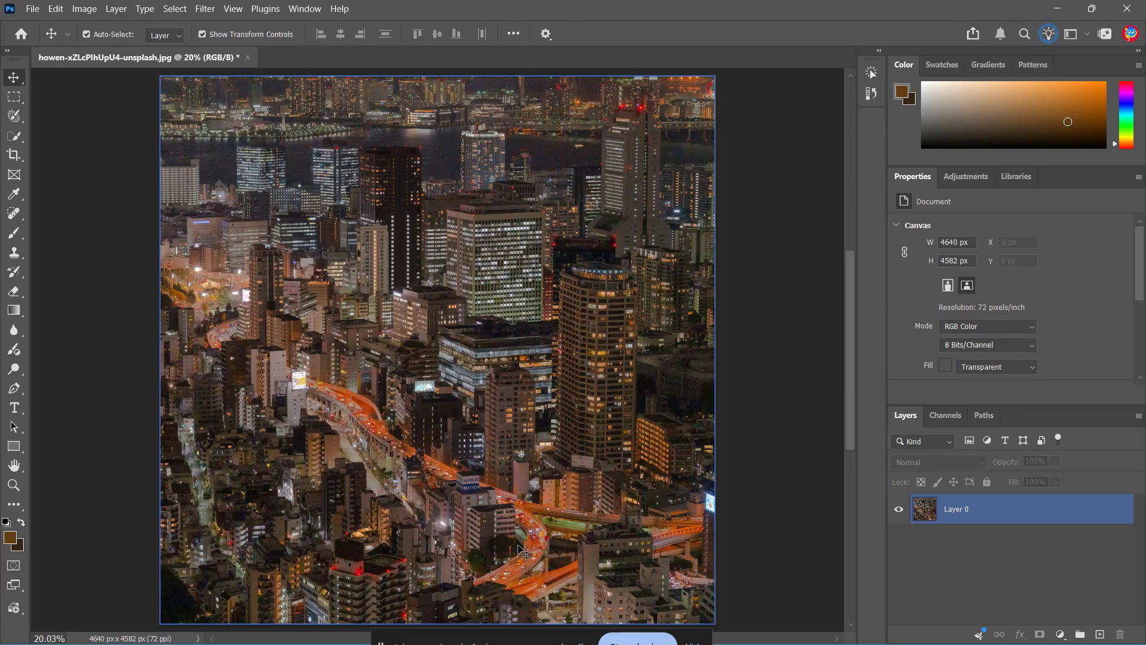
# Convert Layer 0 into a smart object.
pyautogui.click(938, 516)
pyautogui.rightClick(1021, 512)
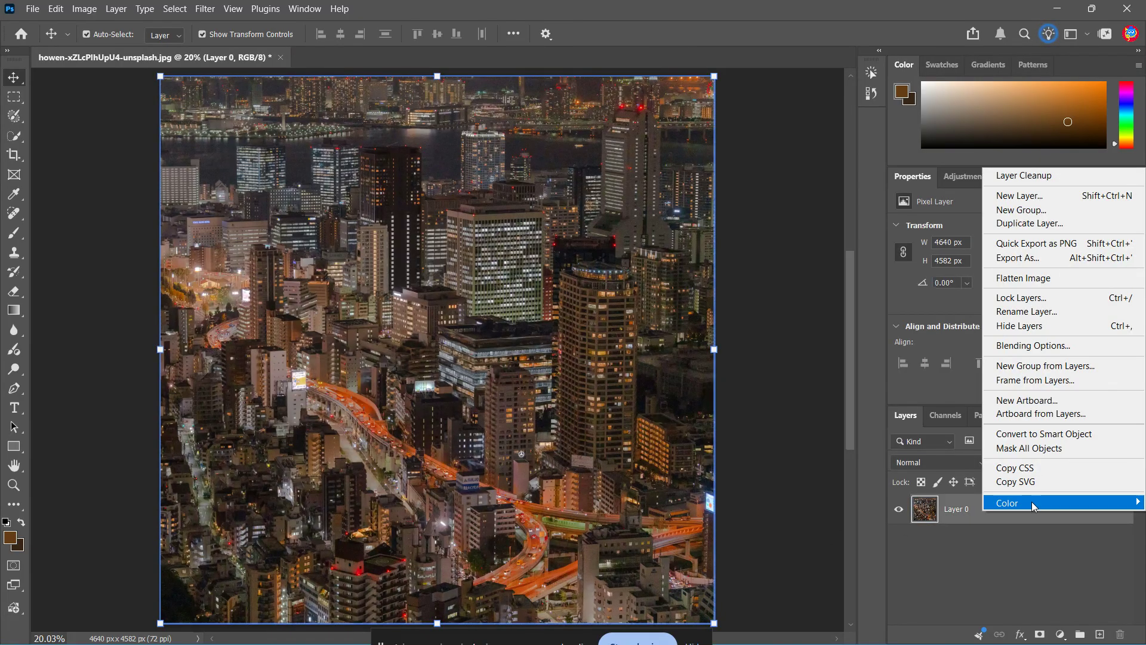
pyautogui.click(1044, 434)
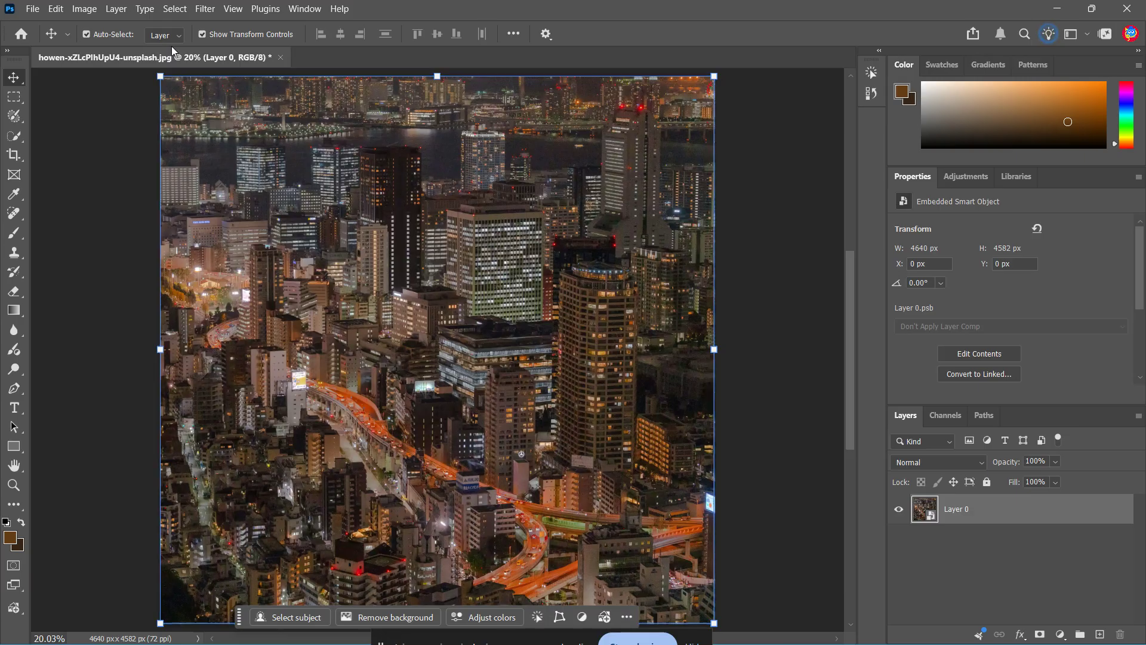
# Apply the Tilt-Shift blur from the Blur Gallery and move its focus centre down onto the highway.
pyautogui.click(201, 8)
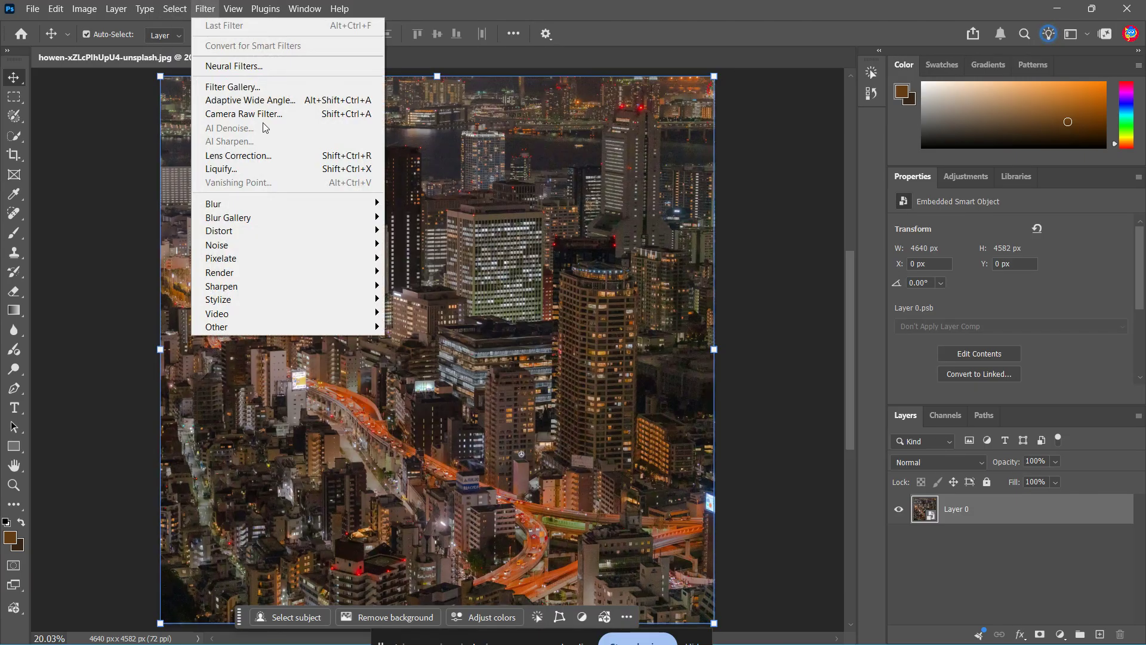
pyautogui.moveTo(360, 210)
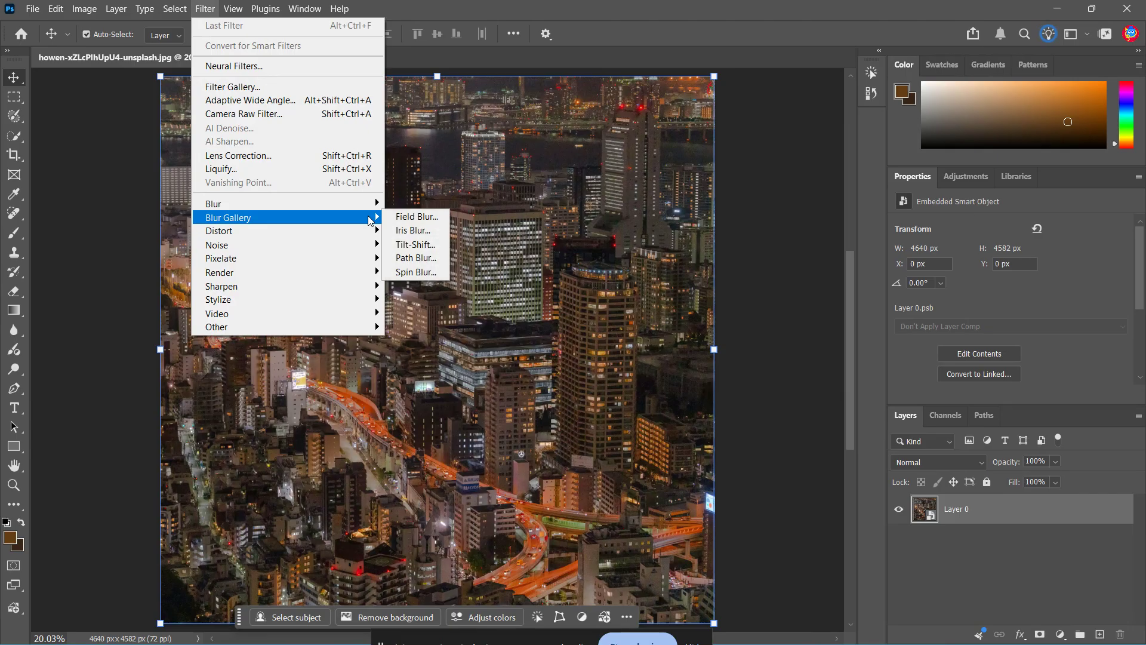
pyautogui.click(425, 246)
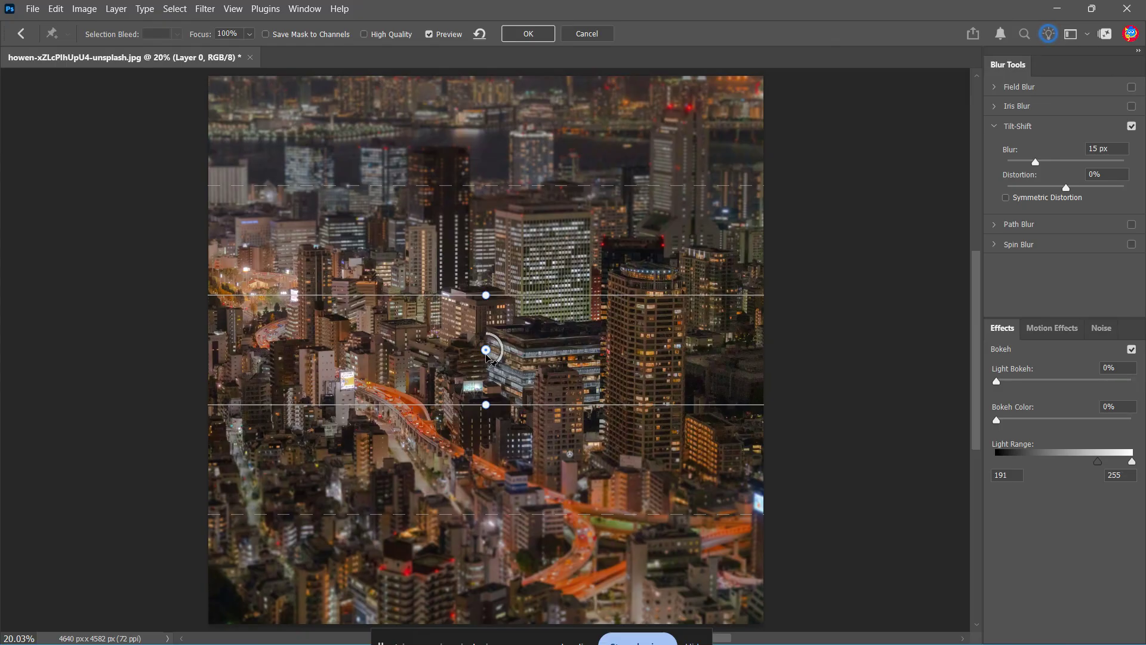
pyautogui.moveTo(487, 340); pyautogui.dragTo(515, 482)
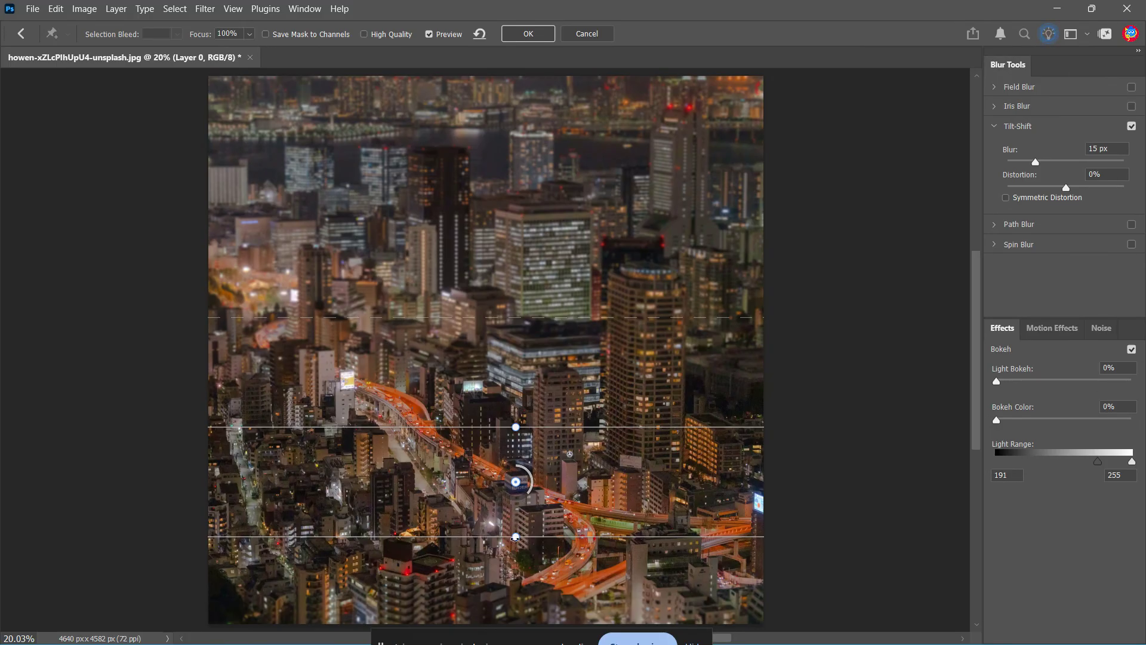
# Try to tilt the focus band slightly, and undo that change.
pyautogui.moveTo(515, 537); pyautogui.dragTo(515, 521)
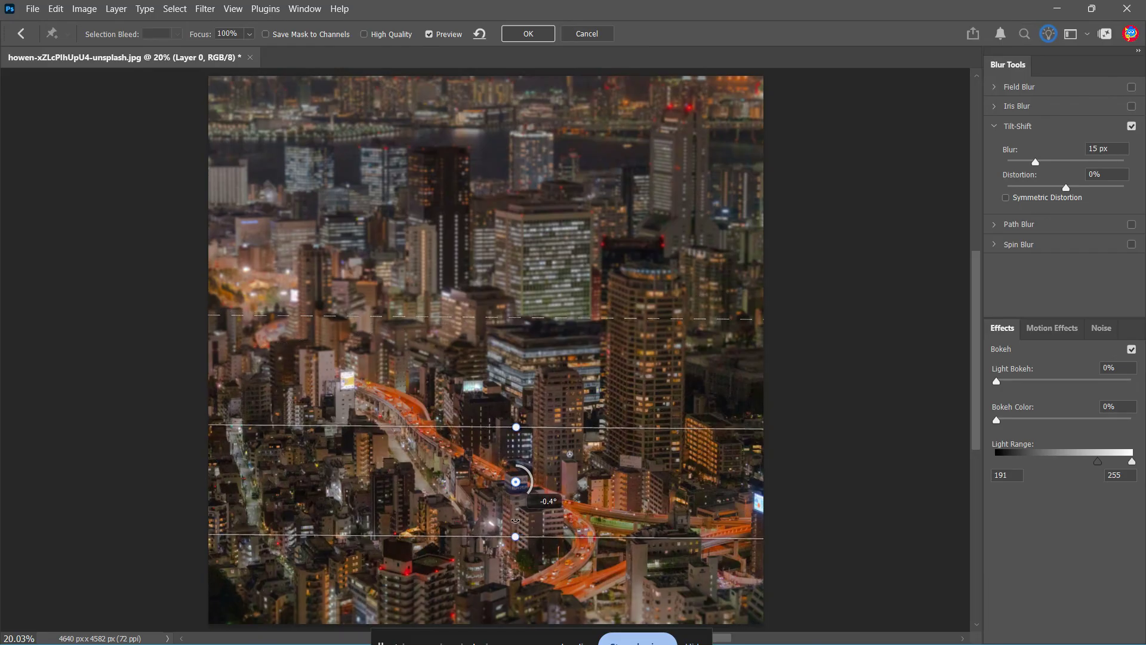
pyautogui.hotkey('ctrl', 'z')
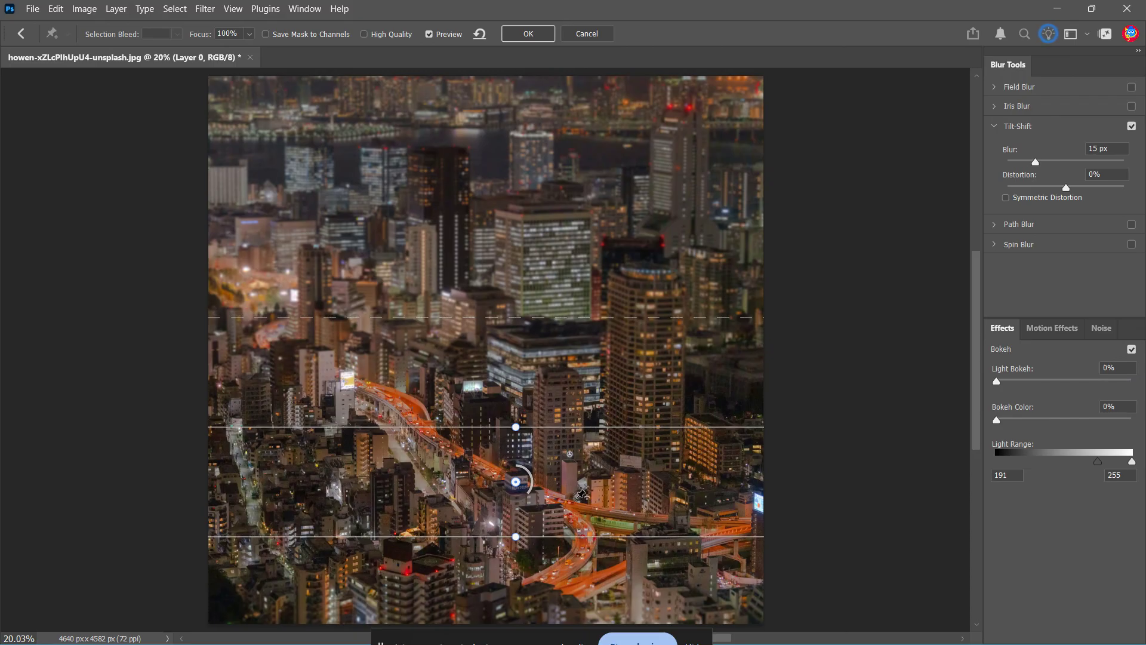
# Nudge the focus pin, widen the upper blur transition and pull the lower transition line up.
pyautogui.scroll(-2, 564, 455)
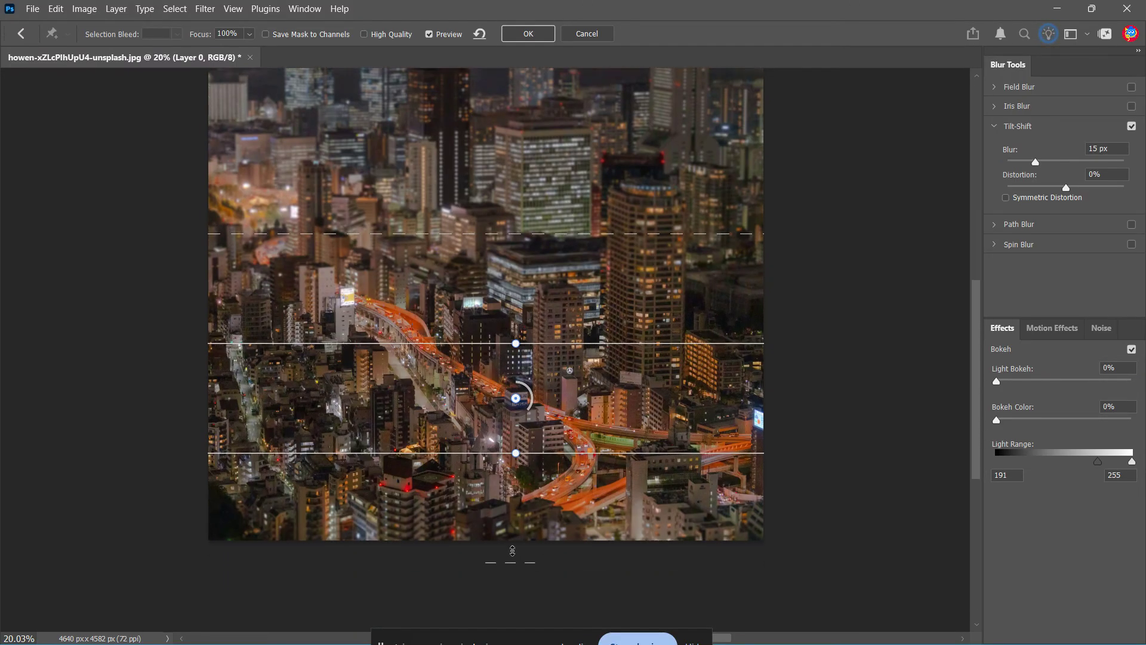
pyautogui.moveTo(512, 550); pyautogui.dragTo(582, 564)
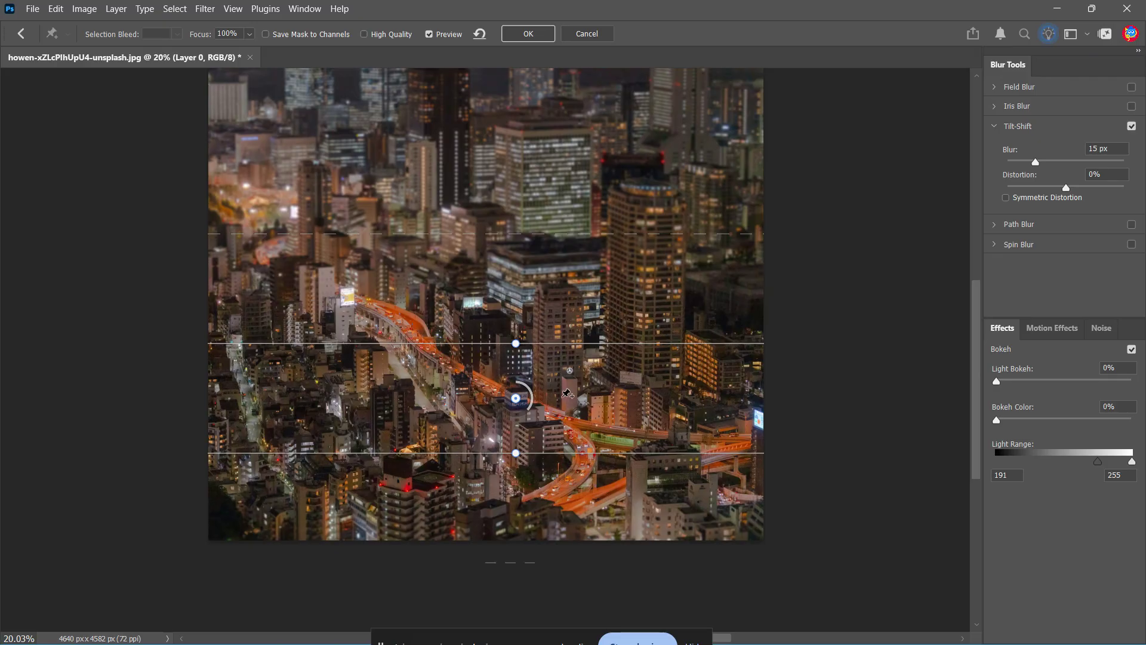
pyautogui.moveTo(515, 398)
pyautogui.mouseDown()
pyautogui.moveTo(531, 204)
pyautogui.moveTo(514, 328)
pyautogui.moveTo(348, 325)
pyautogui.moveTo(630, 338)
pyautogui.moveTo(540, 348)
pyautogui.moveTo(500, 373)
pyautogui.moveTo(499, 393)
pyautogui.mouseUp()
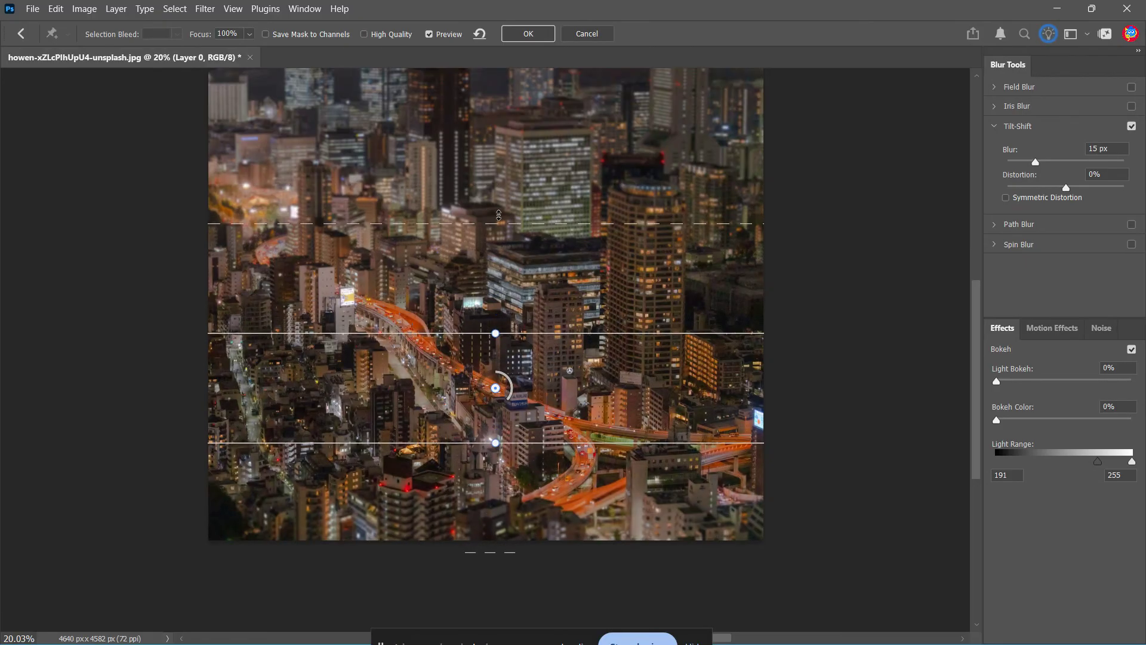
pyautogui.moveTo(498, 221); pyautogui.dragTo(526, 123)
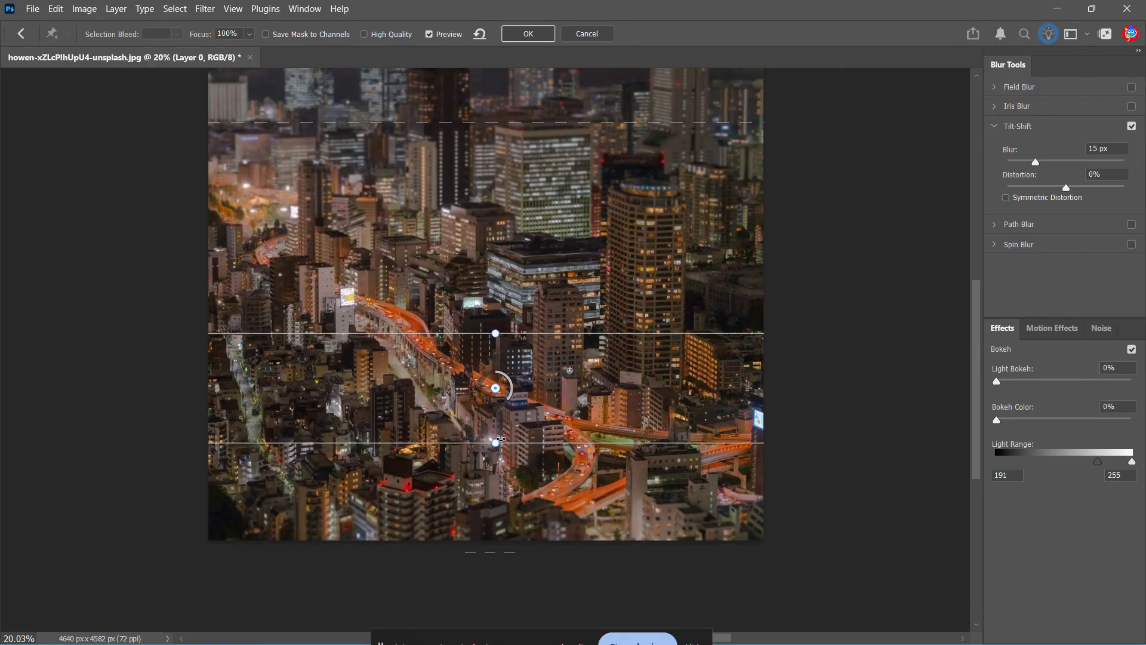
pyautogui.moveTo(496, 387)
pyautogui.mouseDown()
pyautogui.moveTo(506, 328)
pyautogui.moveTo(517, 390)
pyautogui.moveTo(492, 388)
pyautogui.mouseUp()
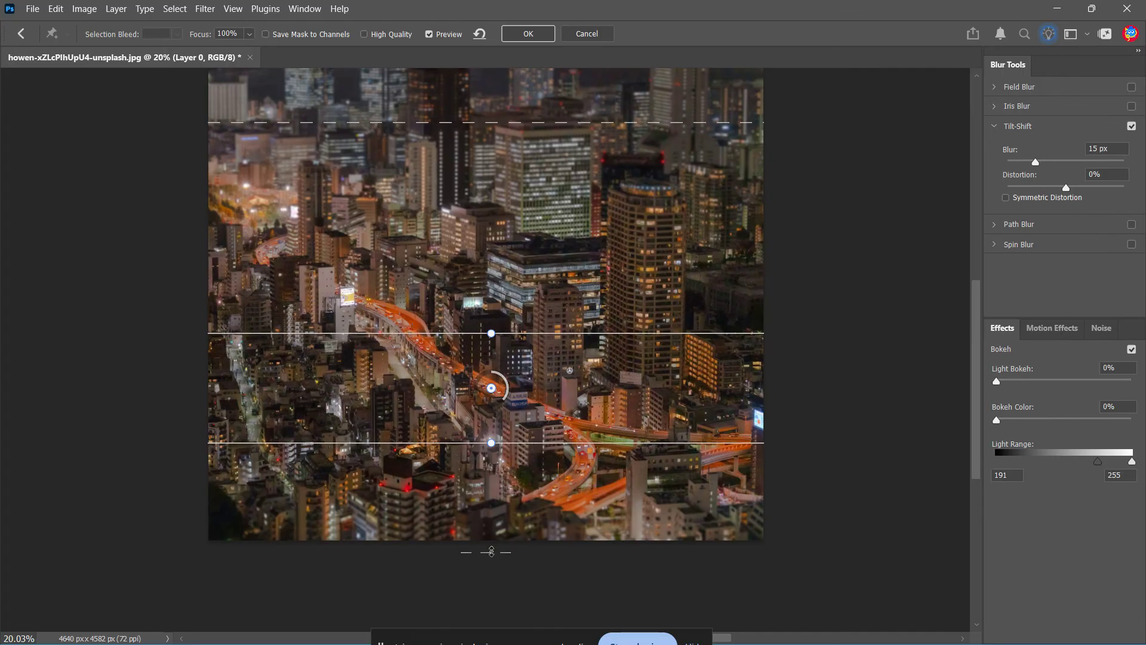
pyautogui.moveTo(490, 552); pyautogui.dragTo(504, 449)
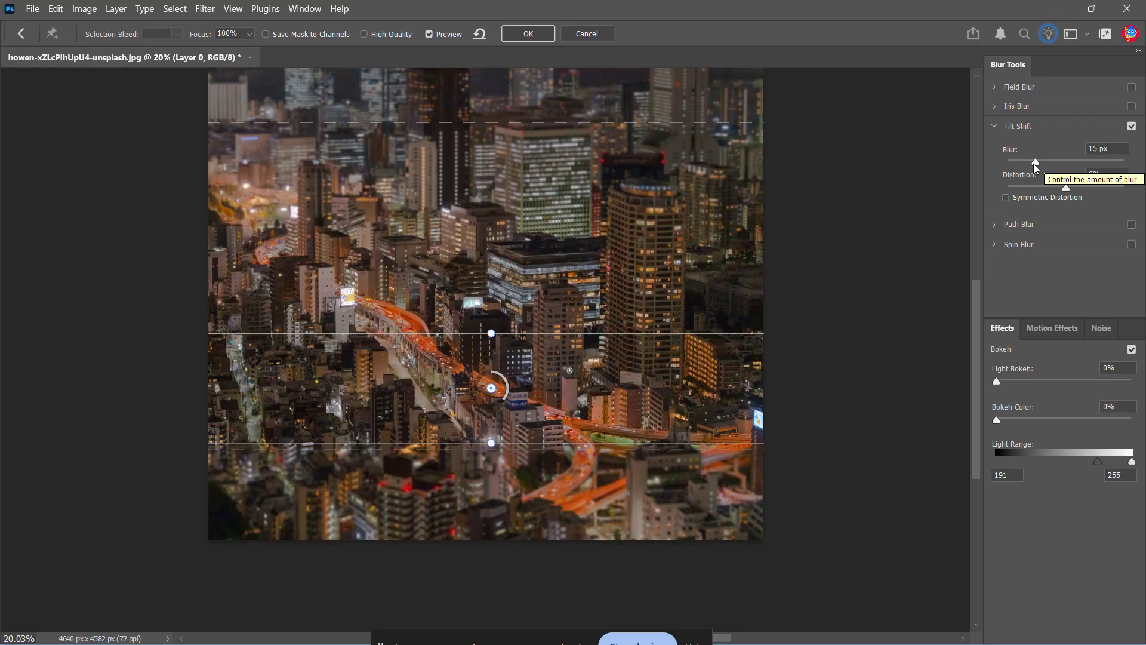
# Set the Tilt-Shift blur amount to 30 px.
pyautogui.moveTo(1035, 164)
pyautogui.mouseDown()
pyautogui.moveTo(1062, 170)
pyautogui.moveTo(1053, 173)
pyautogui.mouseUp()
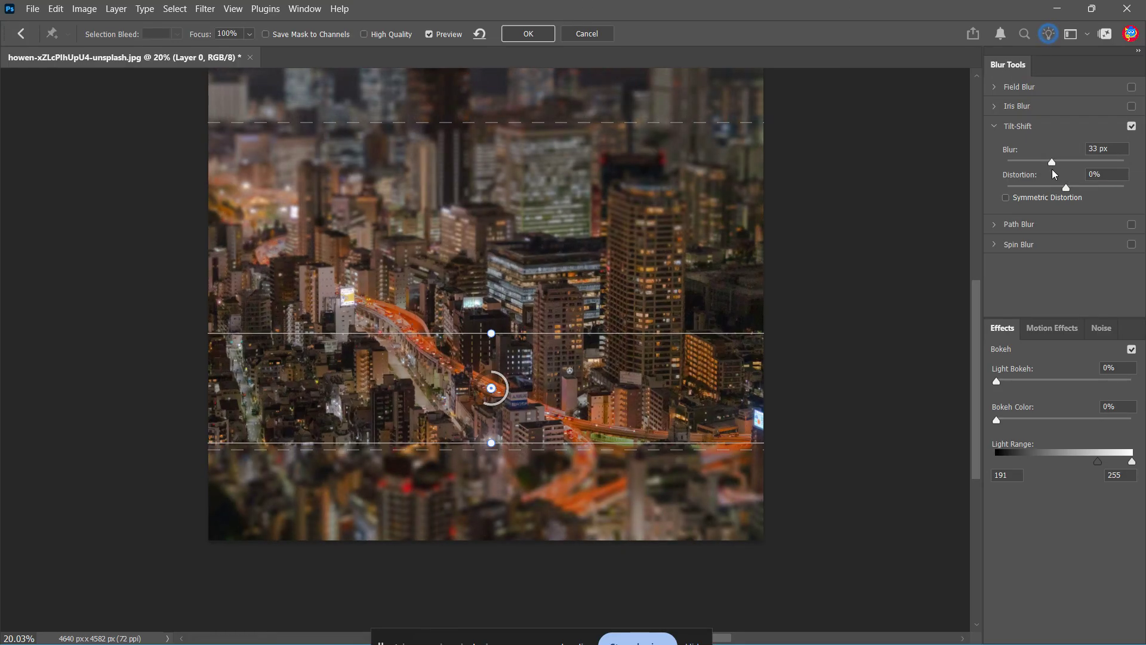
pyautogui.click(1089, 152)
pyautogui.write('30')
# Move the focus pin lower, rotate the focus band diagonally along the highway, widen both transition zones, and apply the filter.
pyautogui.click(491, 388)
pyautogui.moveTo(491, 388); pyautogui.dragTo(505, 415)
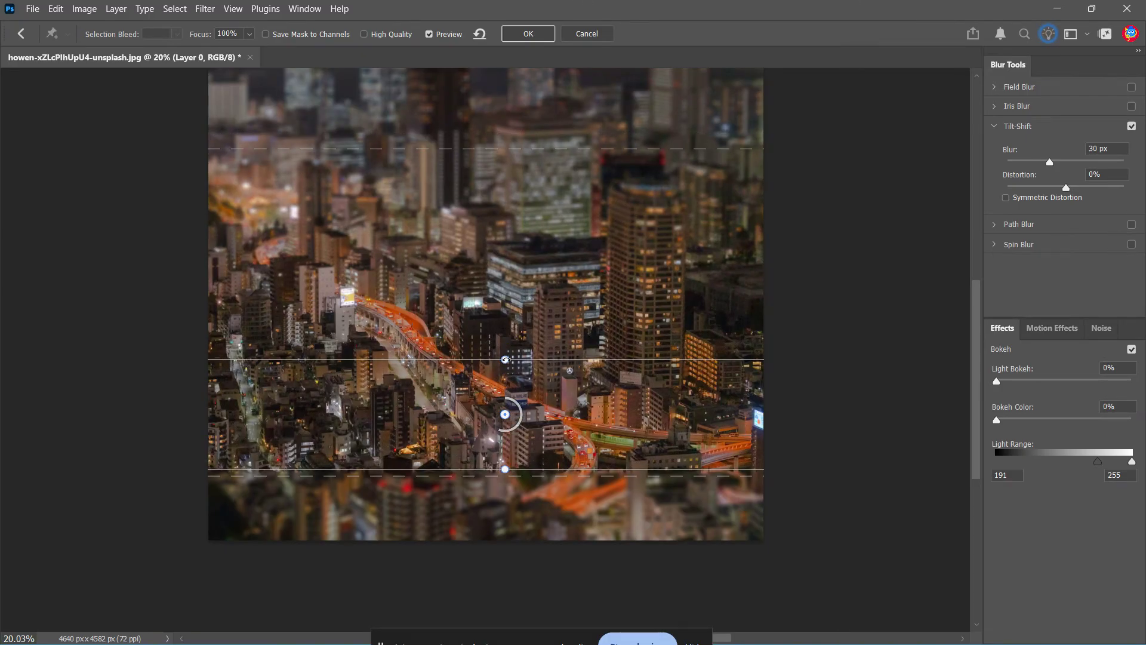
pyautogui.moveTo(505, 360); pyautogui.dragTo(529, 370)
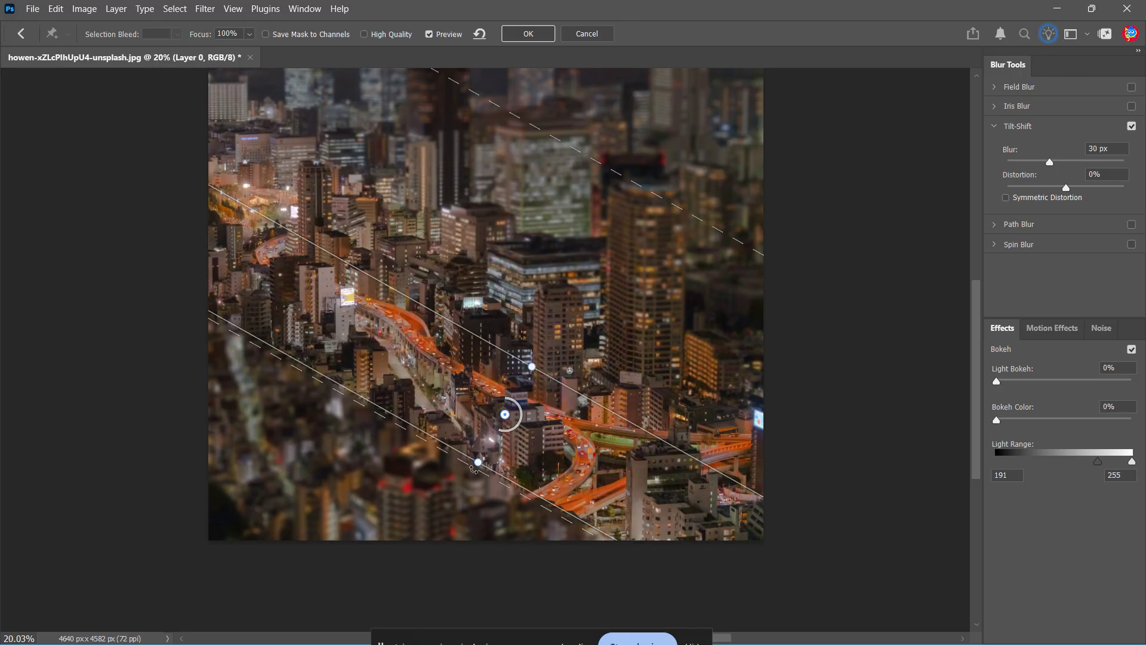
pyautogui.moveTo(469, 474); pyautogui.dragTo(437, 529)
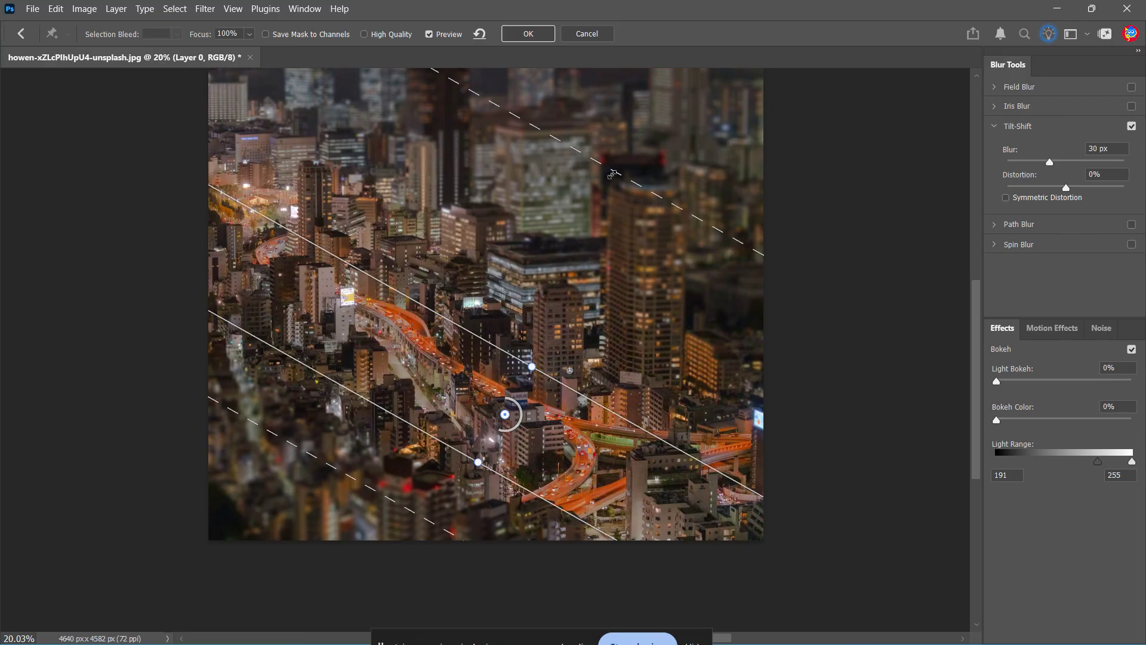
pyautogui.moveTo(613, 174); pyautogui.dragTo(581, 237)
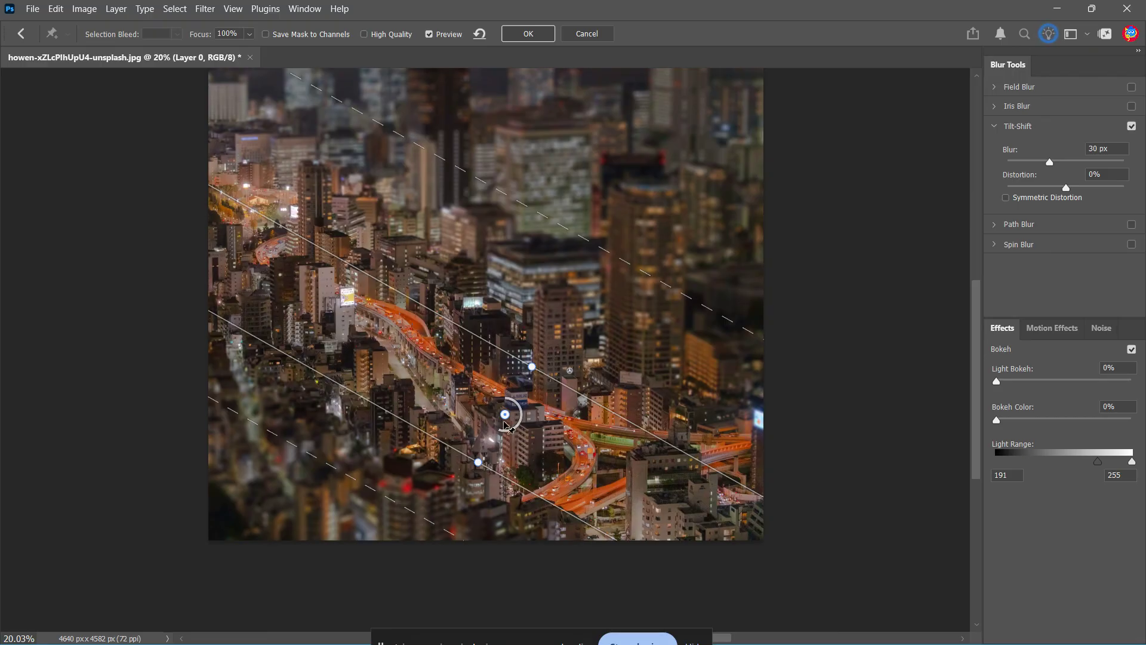
pyautogui.moveTo(506, 425); pyautogui.dragTo(515, 412)
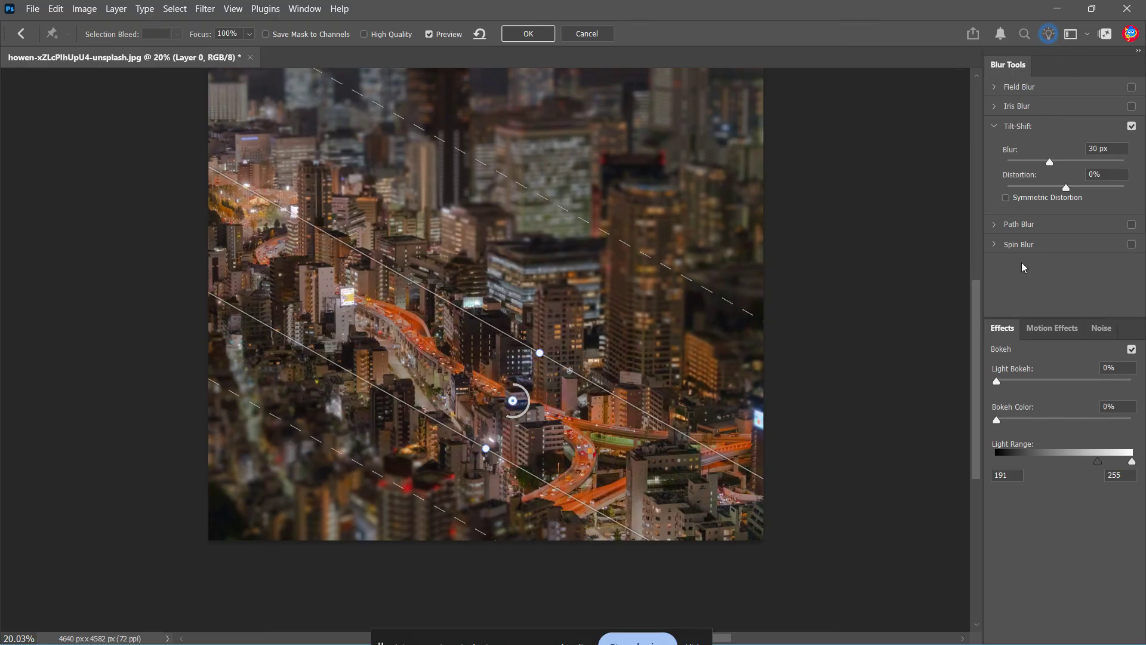
pyautogui.click(531, 39)
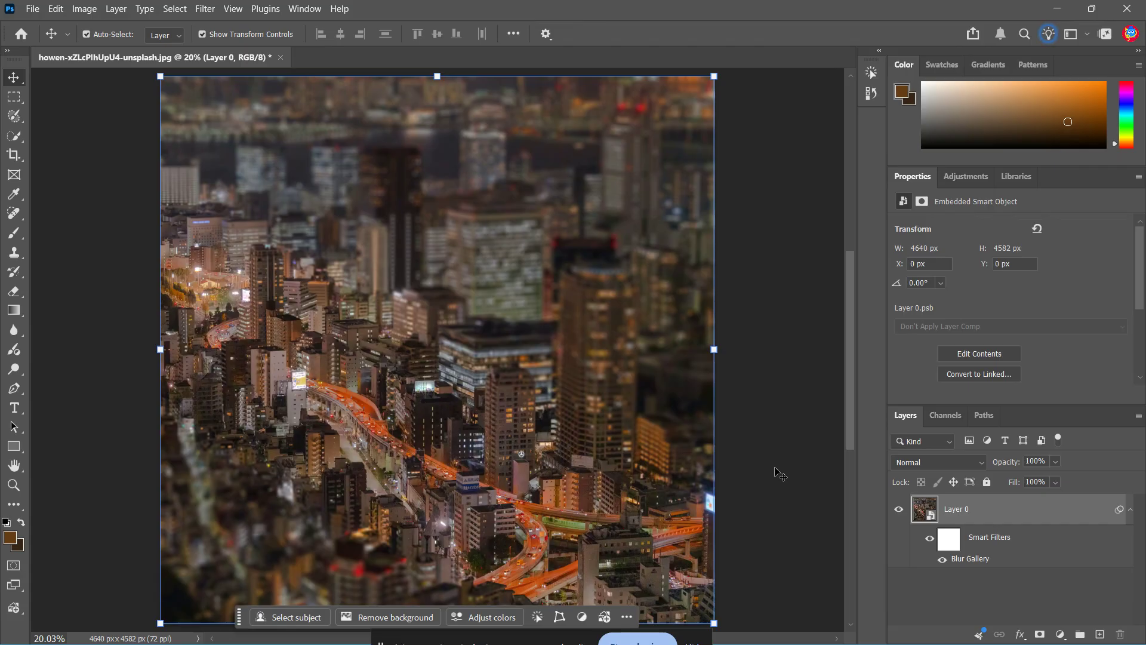
# Add a Hue/Saturation adjustment layer and set its Saturation to 20.
pyautogui.click(1067, 634)
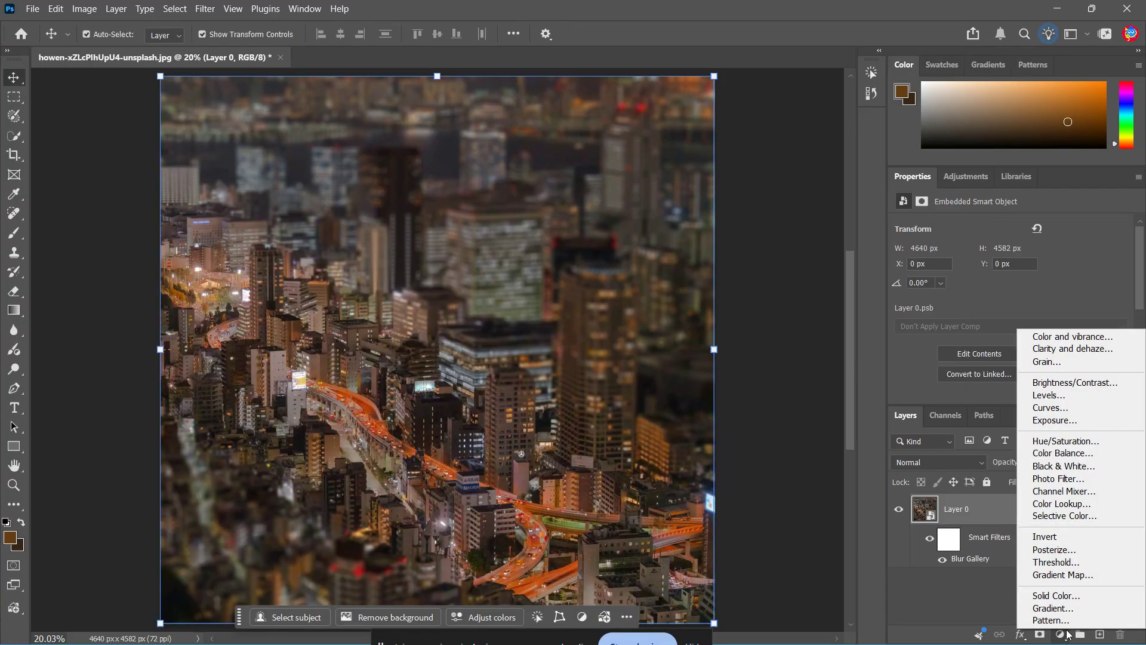
pyautogui.click(1075, 440)
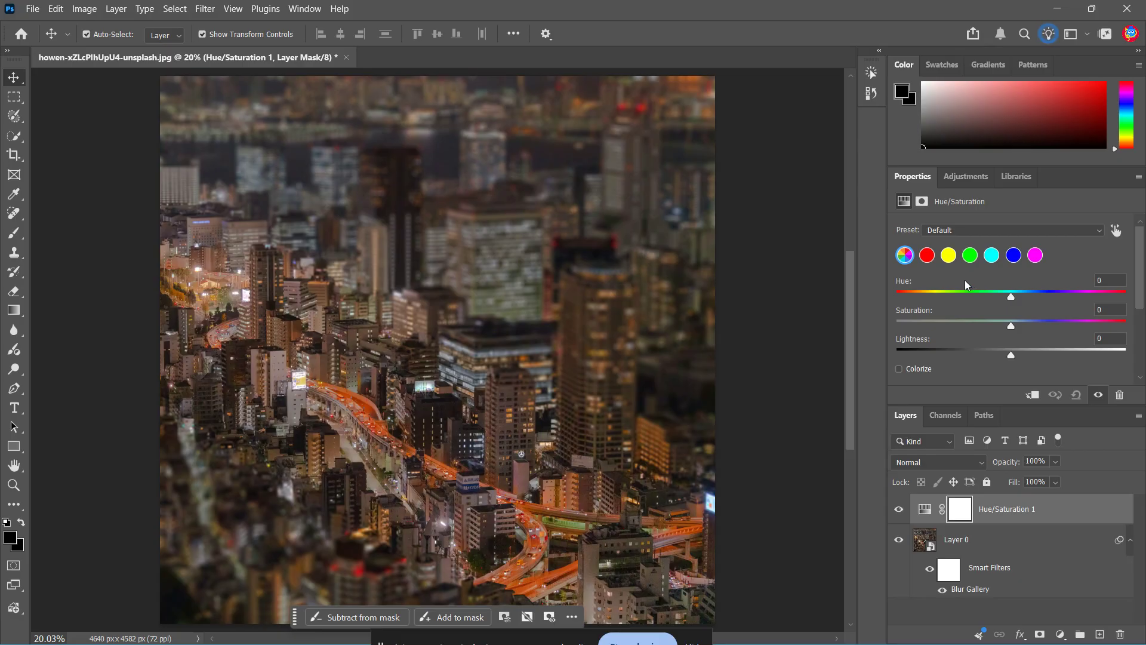
pyautogui.moveTo(1011, 324); pyautogui.dragTo(1035, 327)
pyautogui.click(1113, 309)
pyautogui.write('20')
pyautogui.click(581, 431)
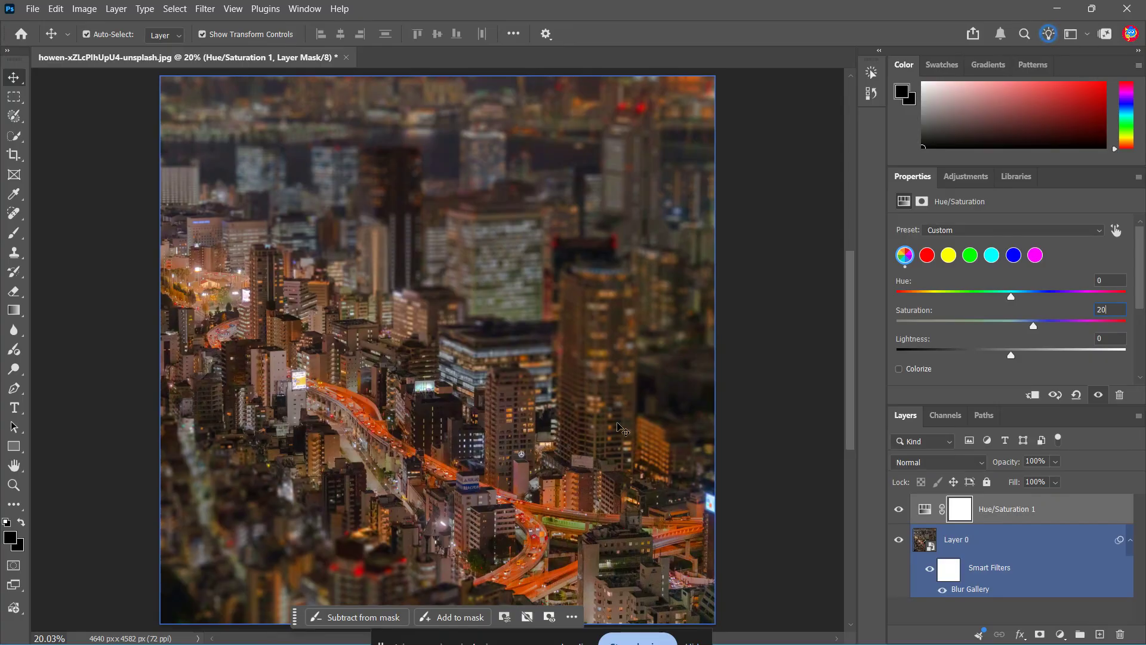
pyautogui.click(741, 387)
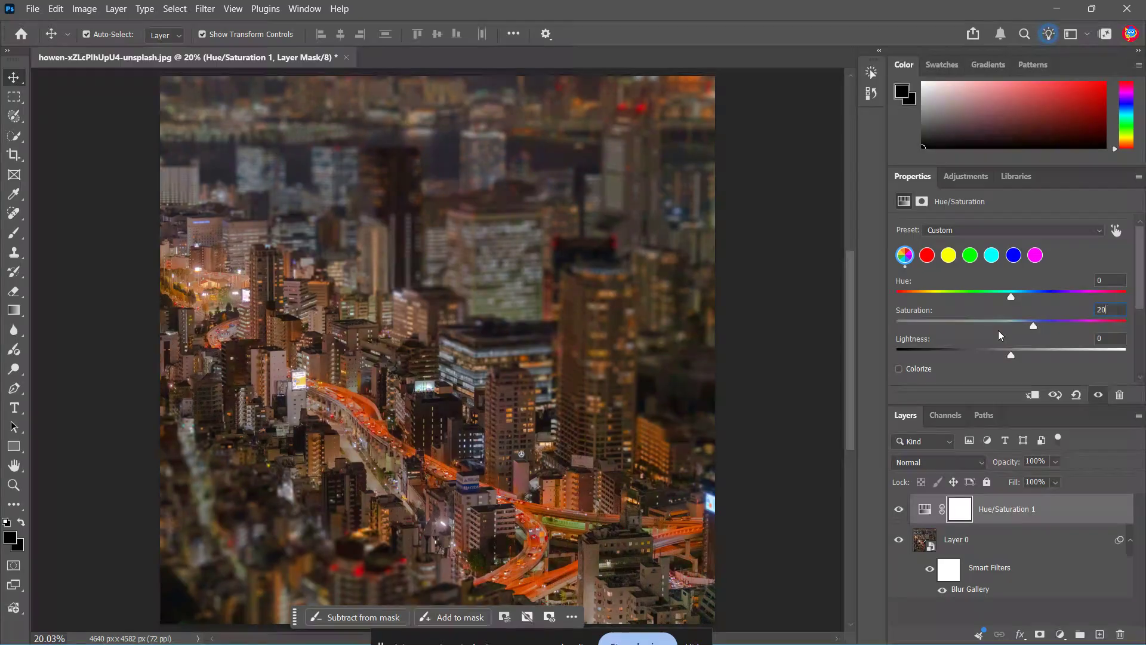
pyautogui.click(593, 217)
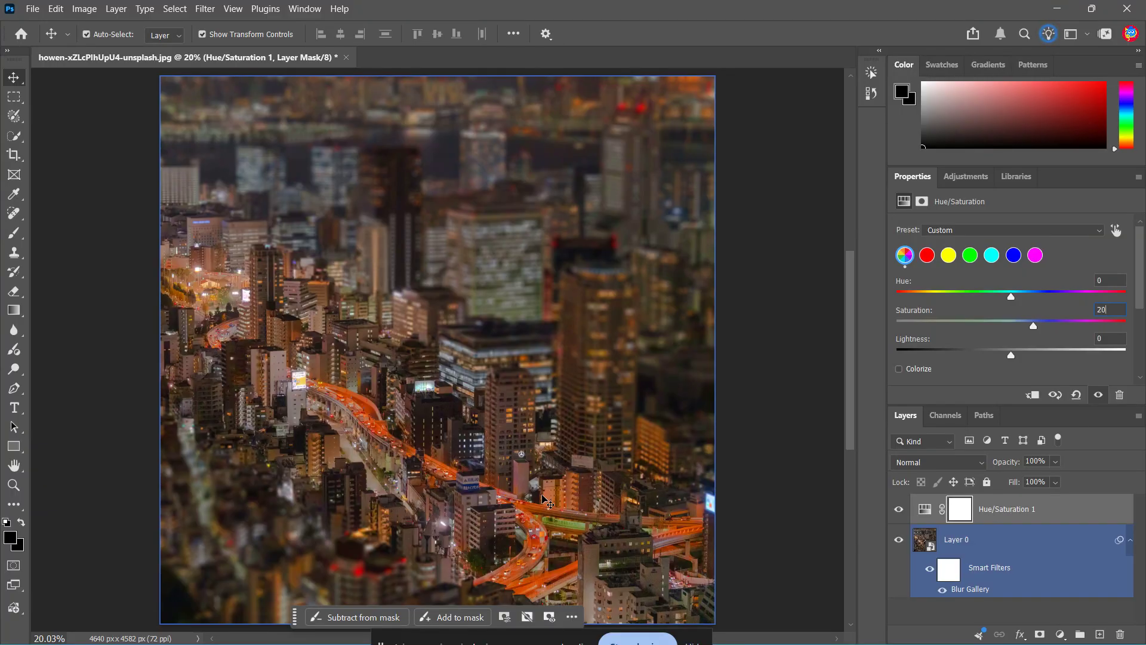
pyautogui.press('ctrl')
# Reopen the Blur Gallery smart filter on Layer 0 for editing.
pyautogui.click(1028, 576)
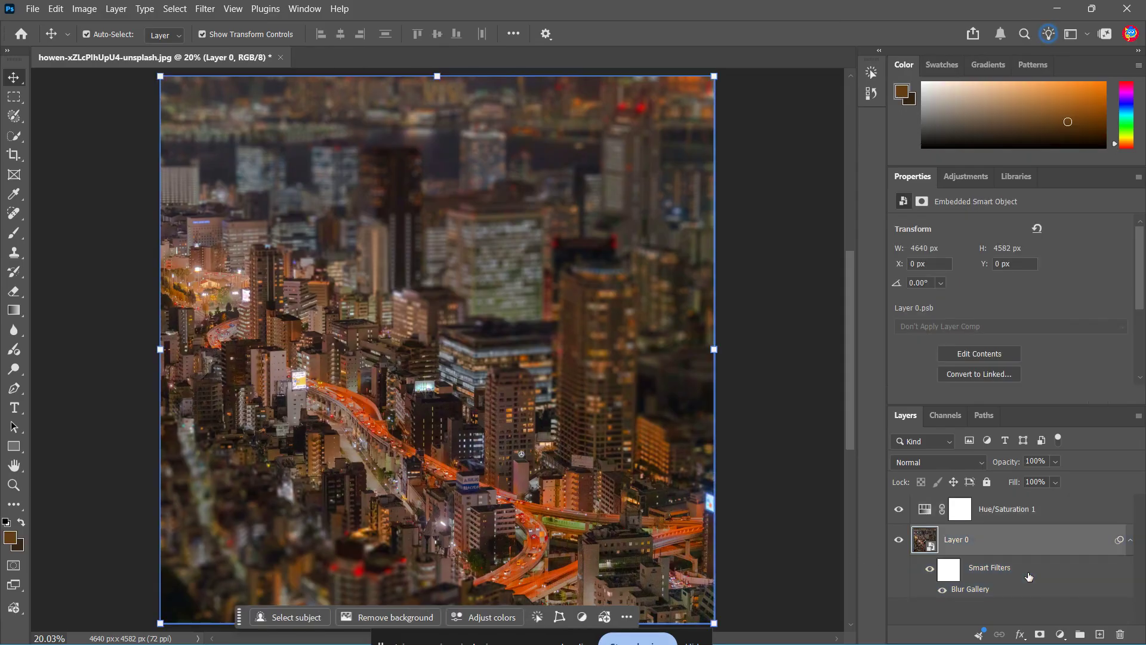
pyautogui.click(950, 573)
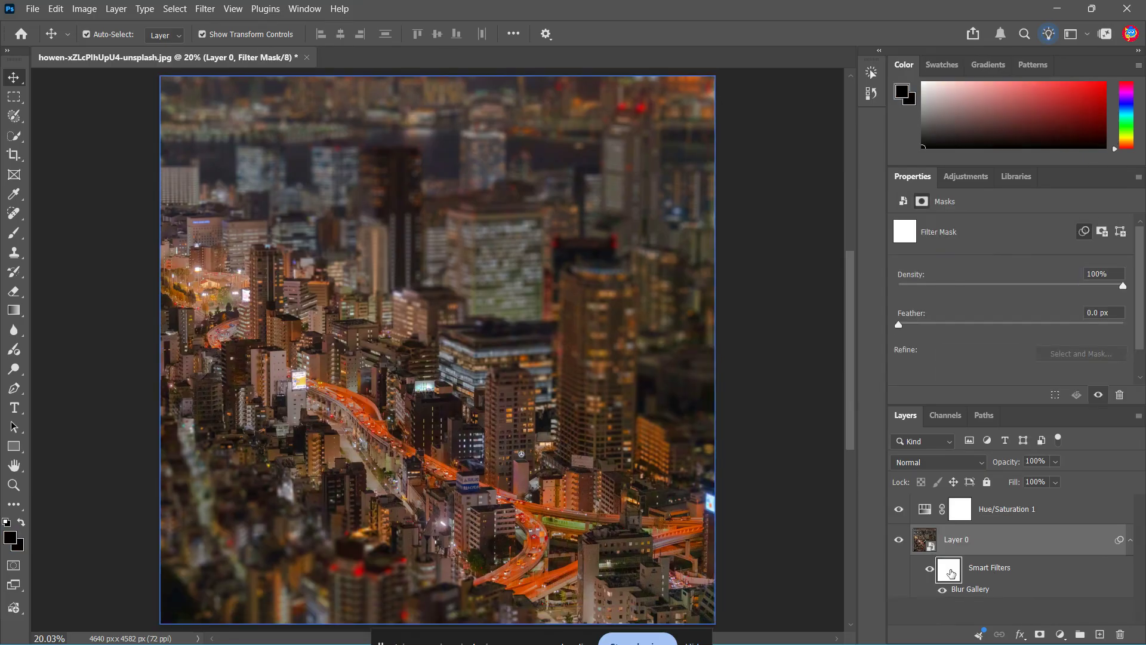
pyautogui.click(997, 574)
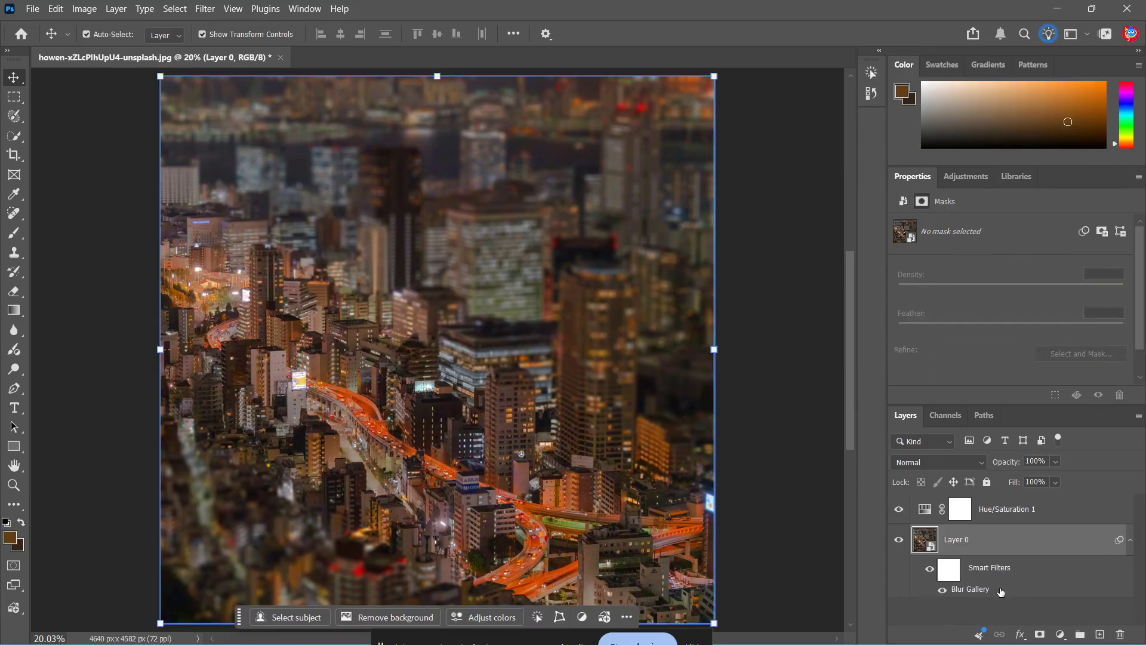
pyautogui.doubleClick(1002, 595)
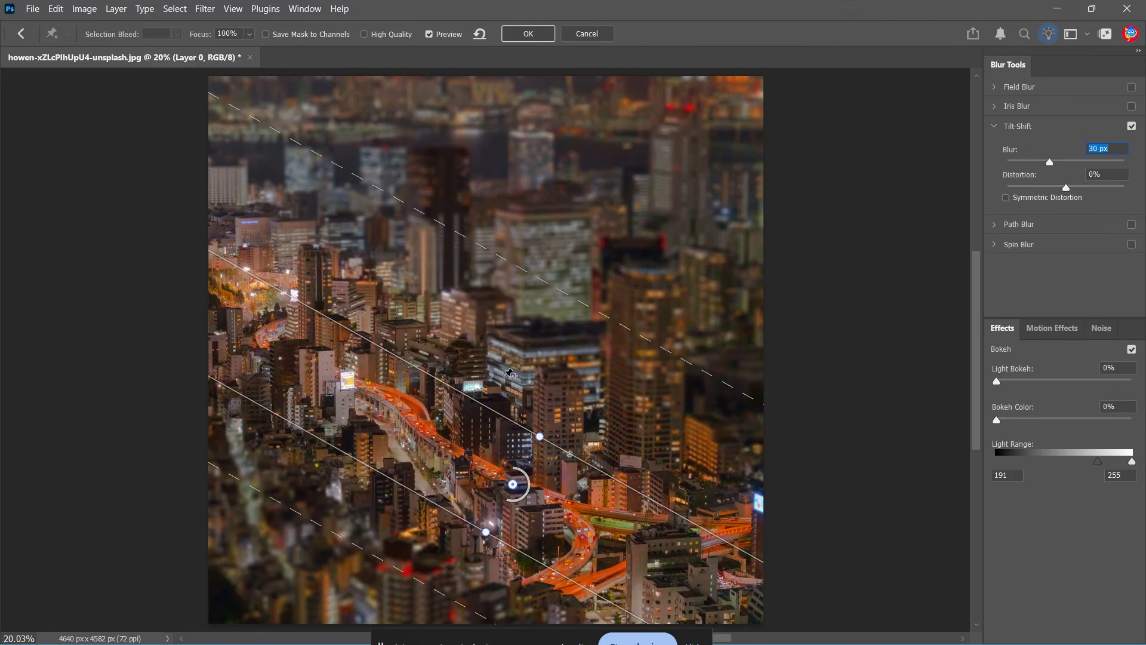
# Widen the focus band and move both blur transition lines outward, then apply the edited Tilt-Shift filter.
pyautogui.moveTo(552, 290); pyautogui.dragTo(620, 232)
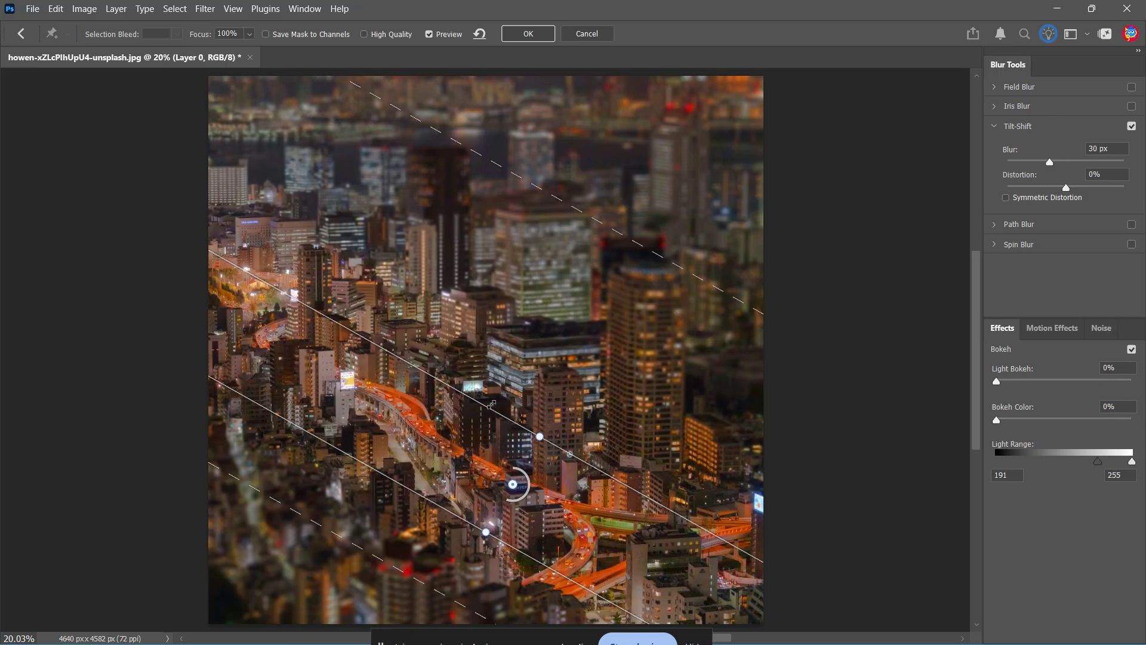
pyautogui.moveTo(493, 410); pyautogui.dragTo(550, 366)
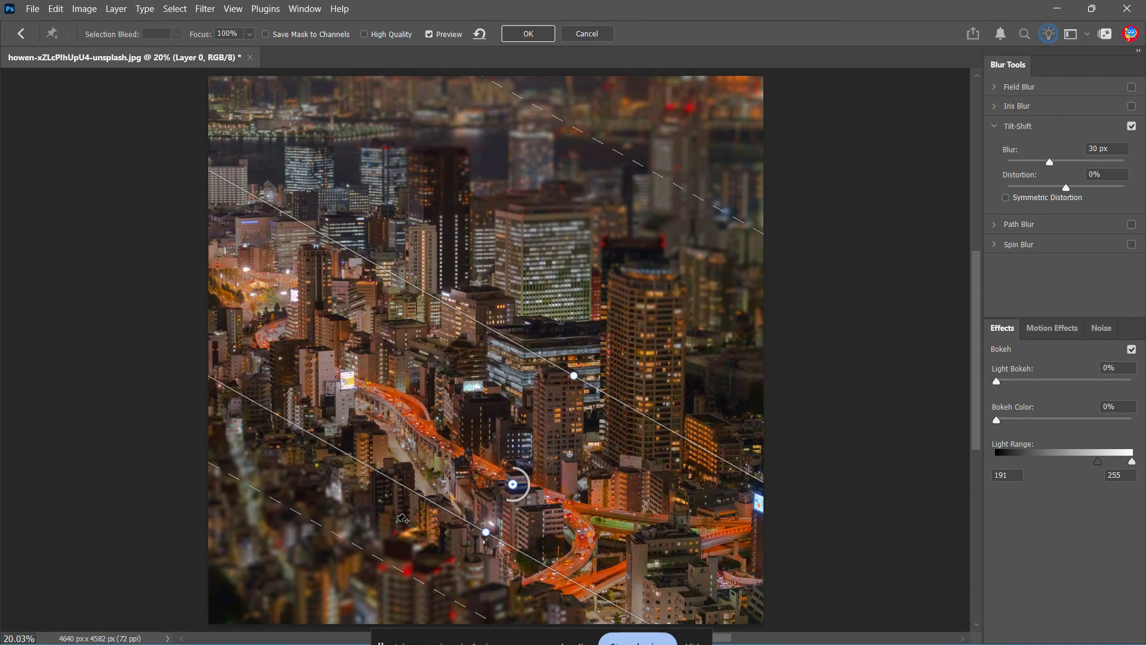
pyautogui.moveTo(352, 544); pyautogui.dragTo(315, 580)
pyautogui.click(524, 40)
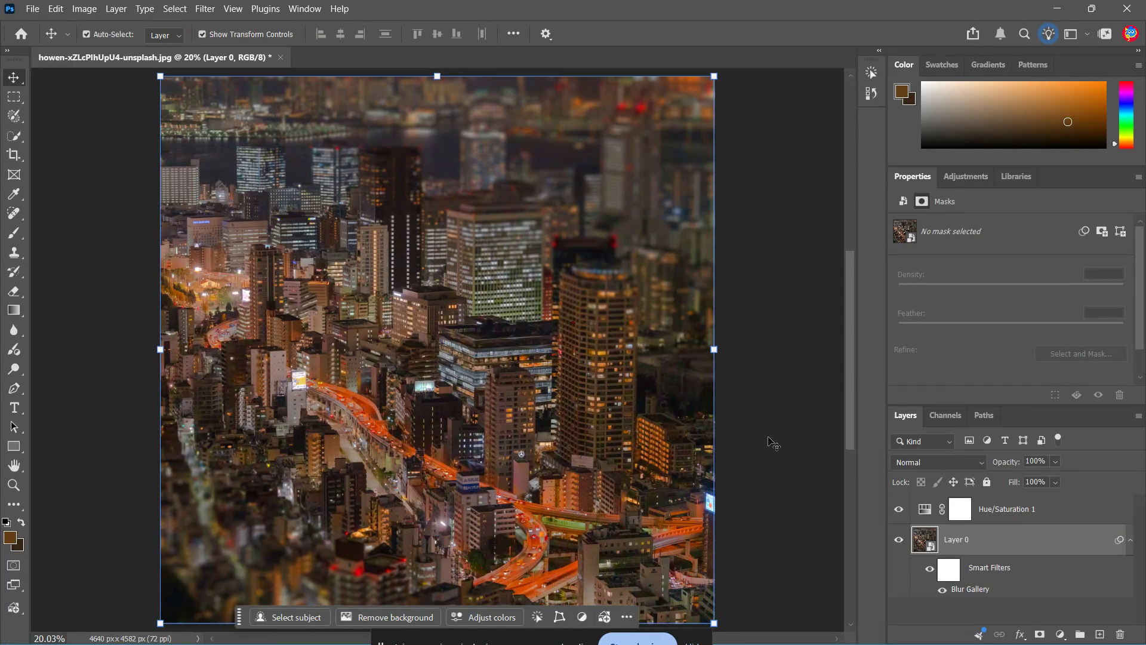
pyautogui.click(773, 445)
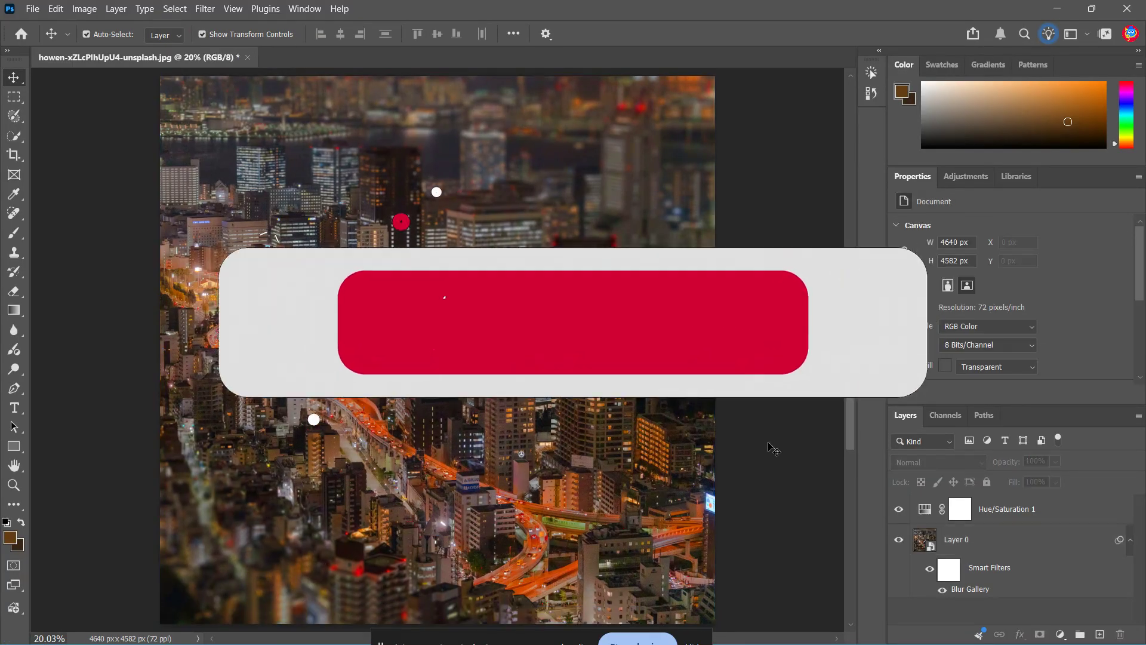